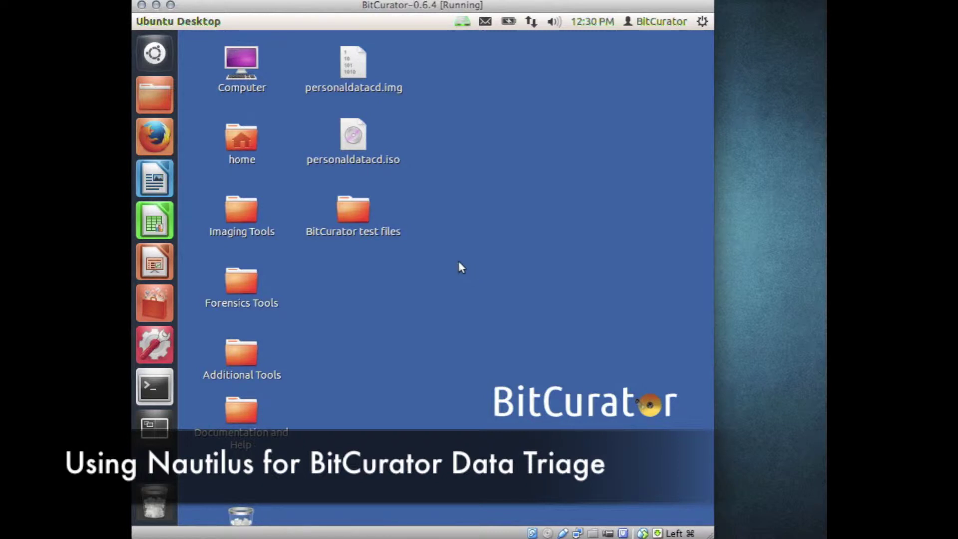
# - Calculate the MD5 of my stuff.docx;1 in BitCurator test files and save it as my stuff.docx;1.md5
pyautogui.doubleClick(368, 207)
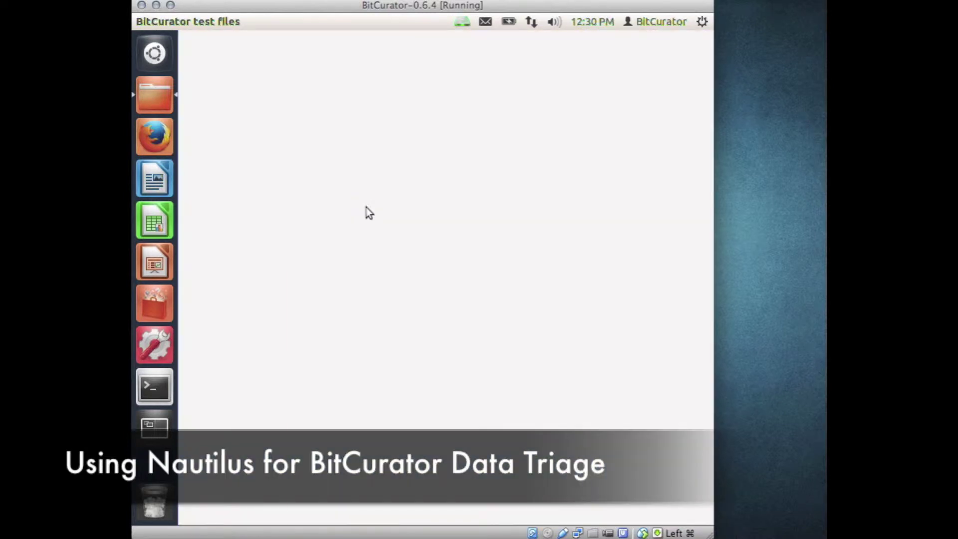
pyautogui.click(352, 85)
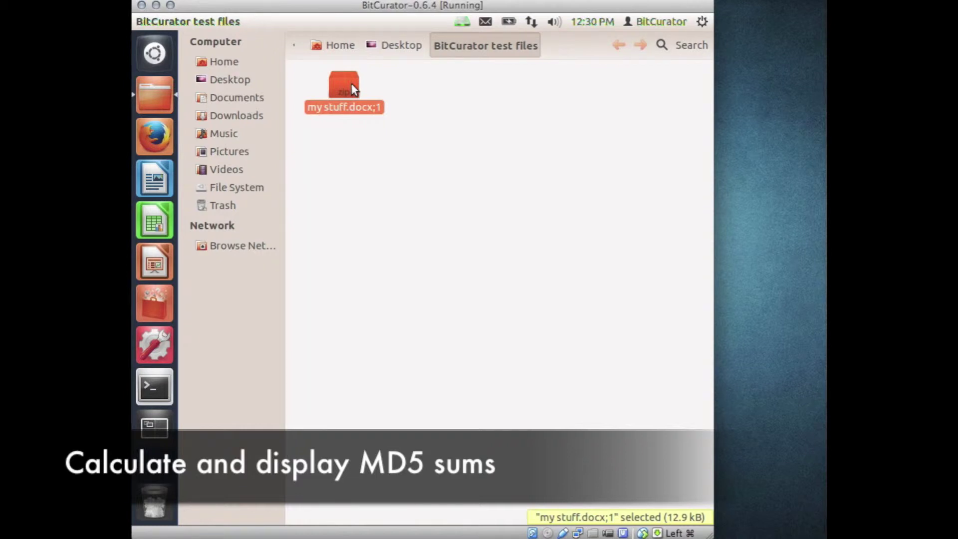
pyautogui.rightClick(353, 88)
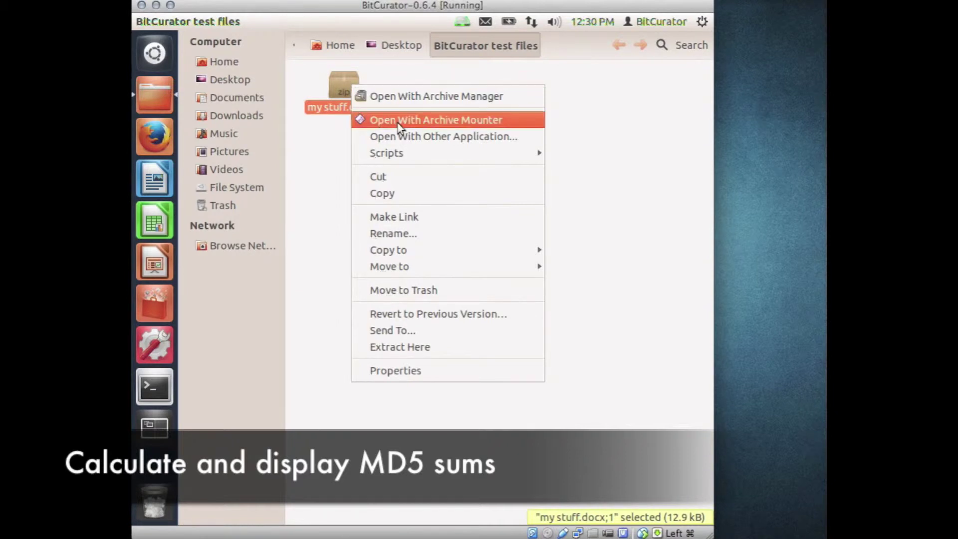
pyautogui.moveTo(397, 152)
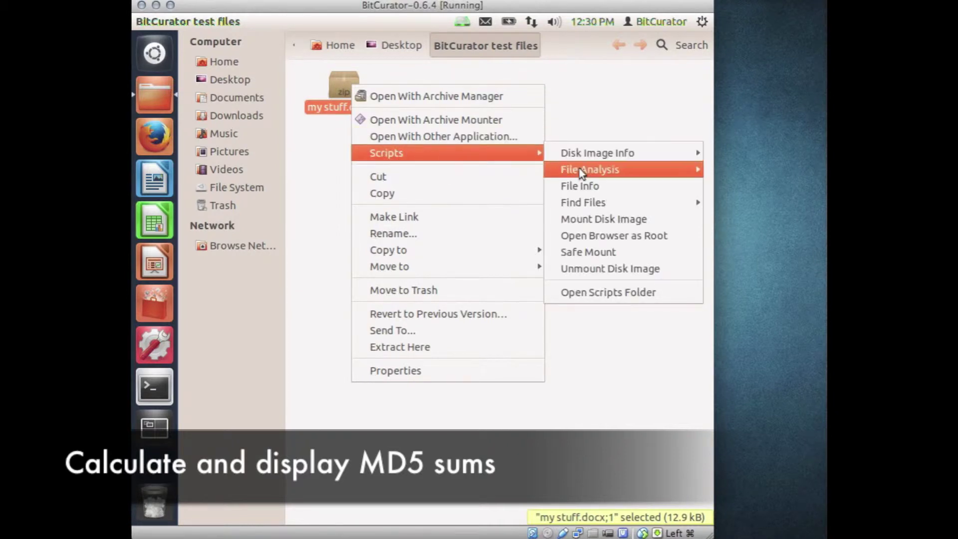
pyautogui.moveTo(580, 173)
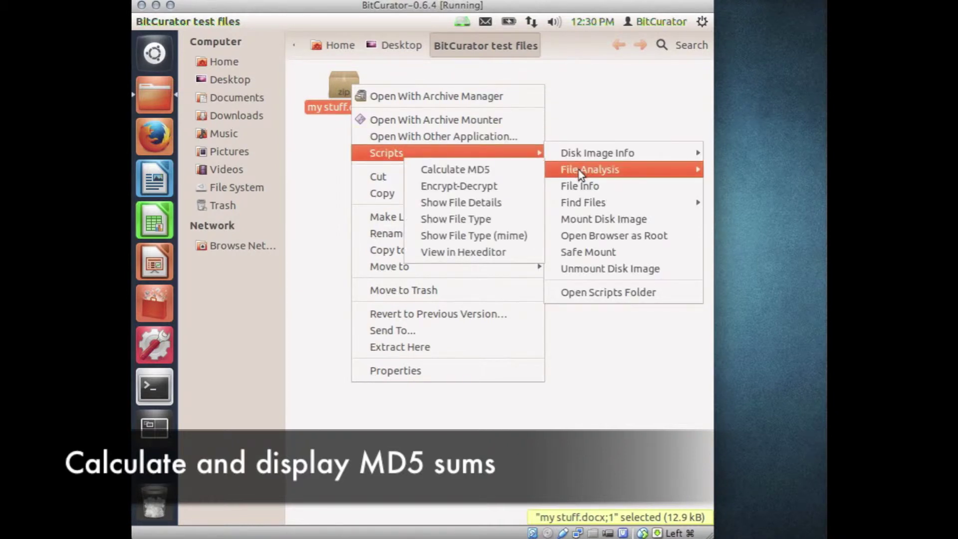
pyautogui.click(530, 174)
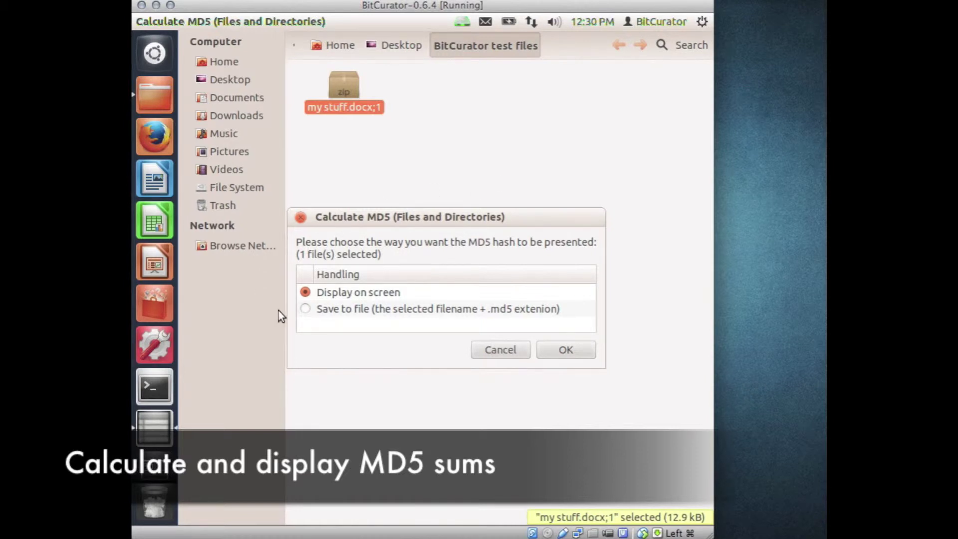
pyautogui.click(305, 309)
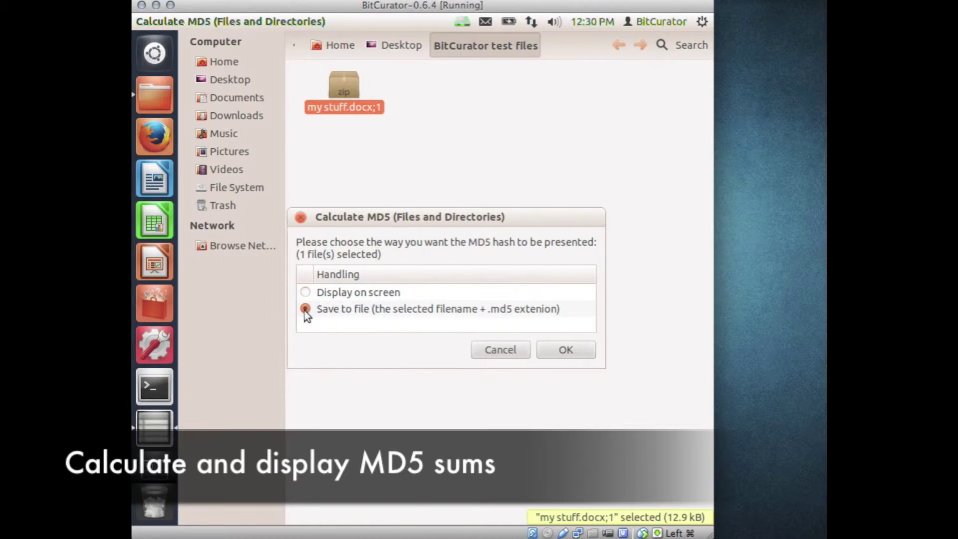
pyautogui.click(553, 350)
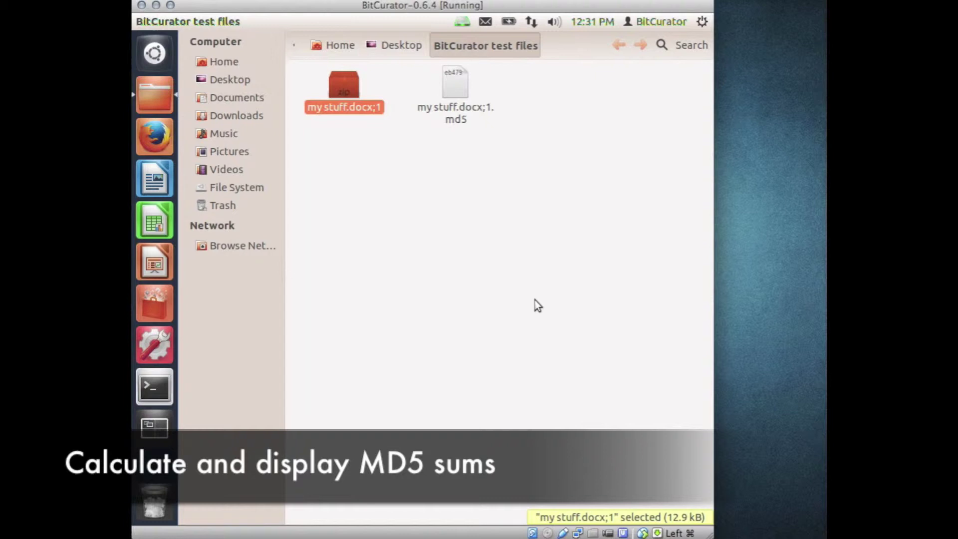
pyautogui.rightClick(352, 94)
pyautogui.moveTo(409, 160)
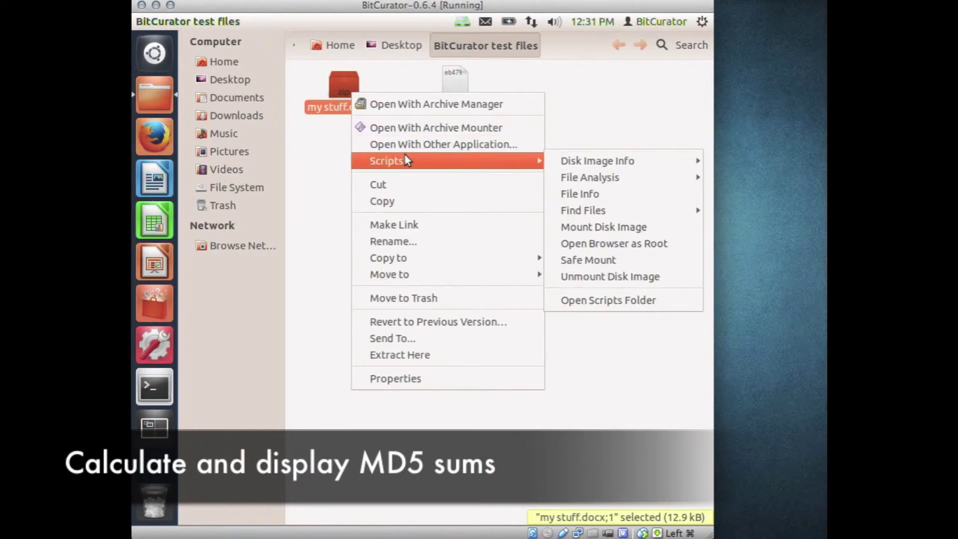
pyautogui.moveTo(605, 172)
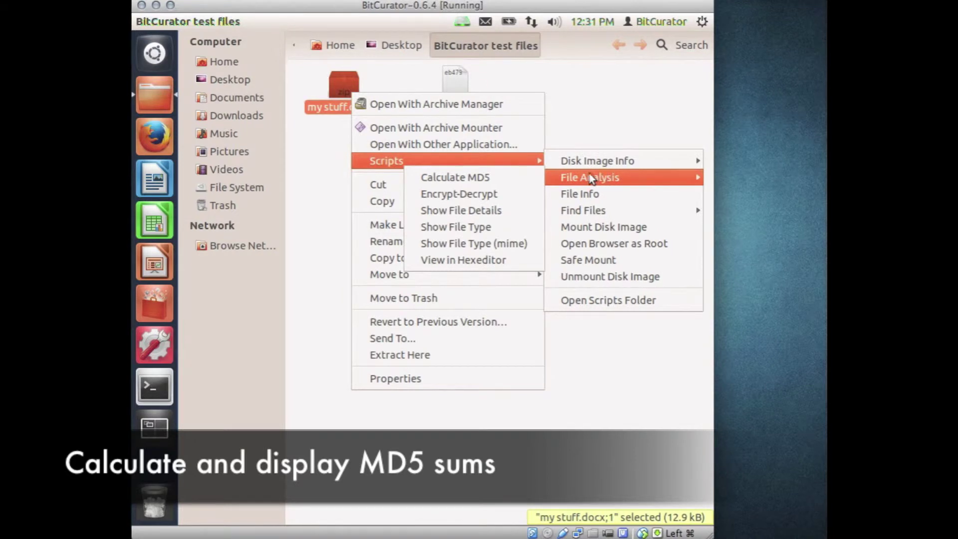
pyautogui.click(531, 176)
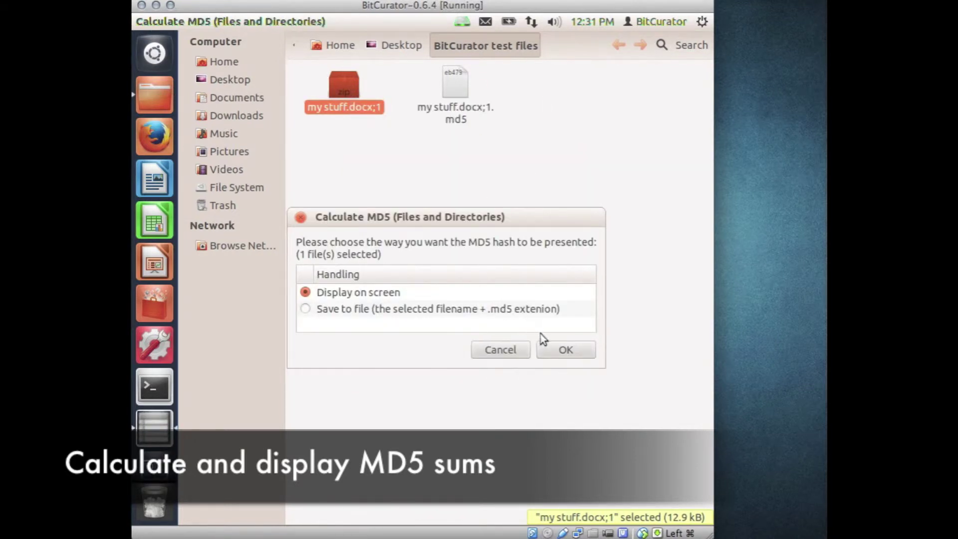
pyautogui.click(553, 348)
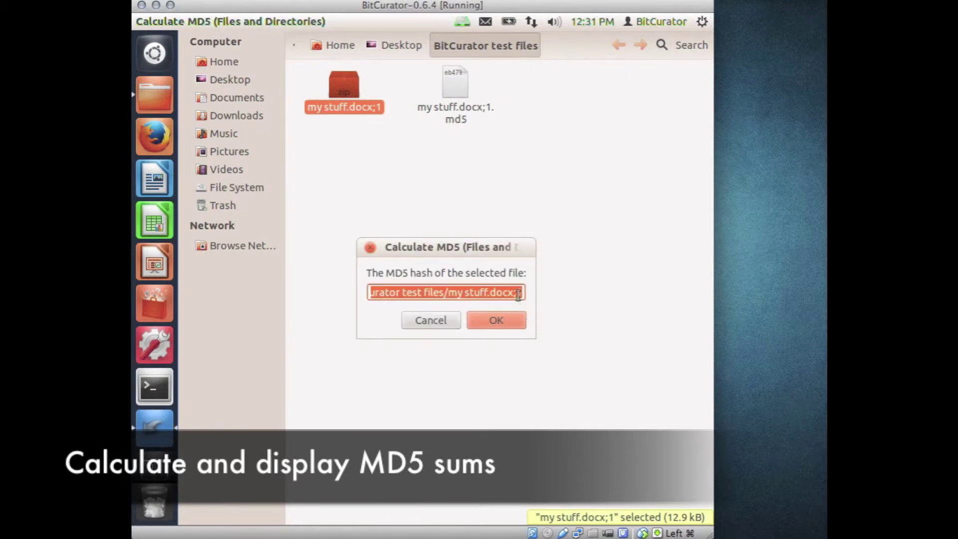
pyautogui.moveTo(519, 292); pyautogui.dragTo(291, 286)
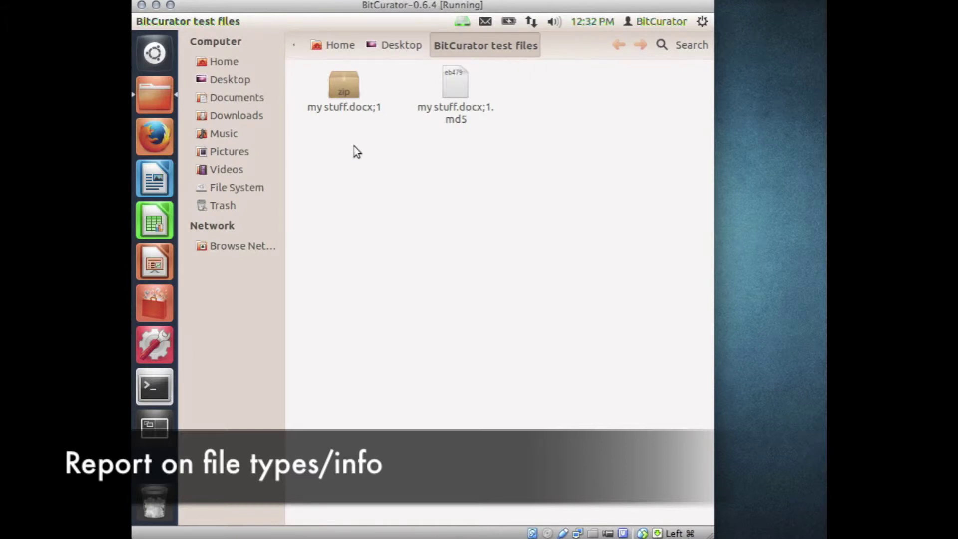
pyautogui.click(352, 88)
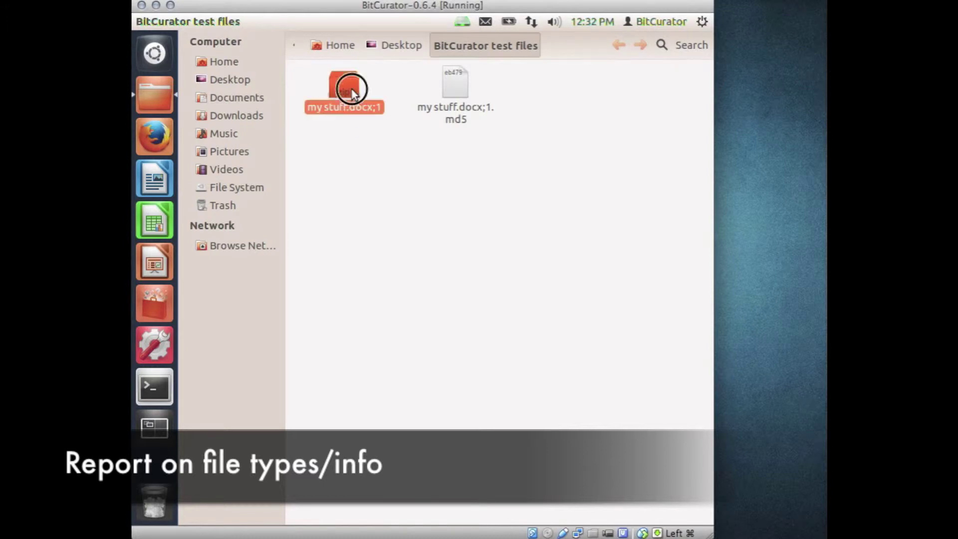
pyautogui.rightClick(352, 90)
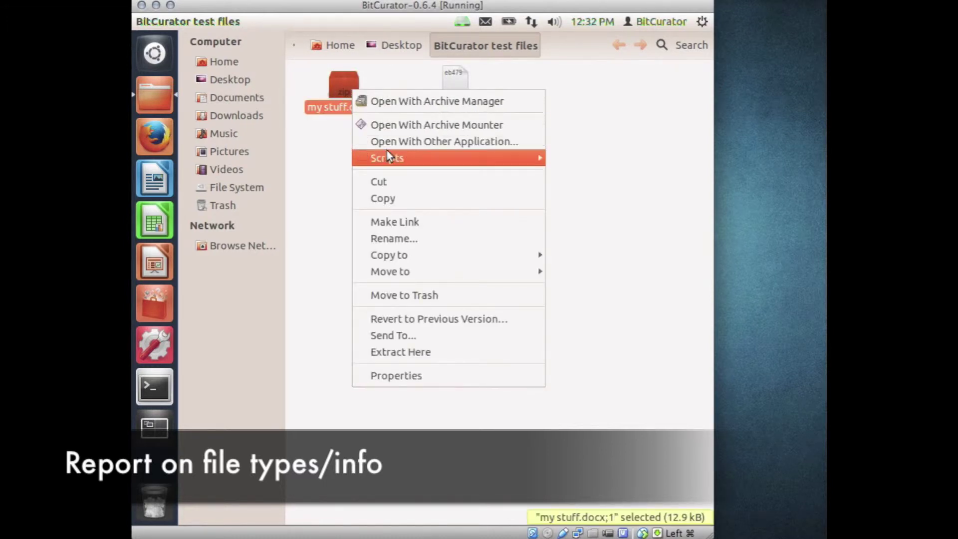
pyautogui.moveTo(388, 159)
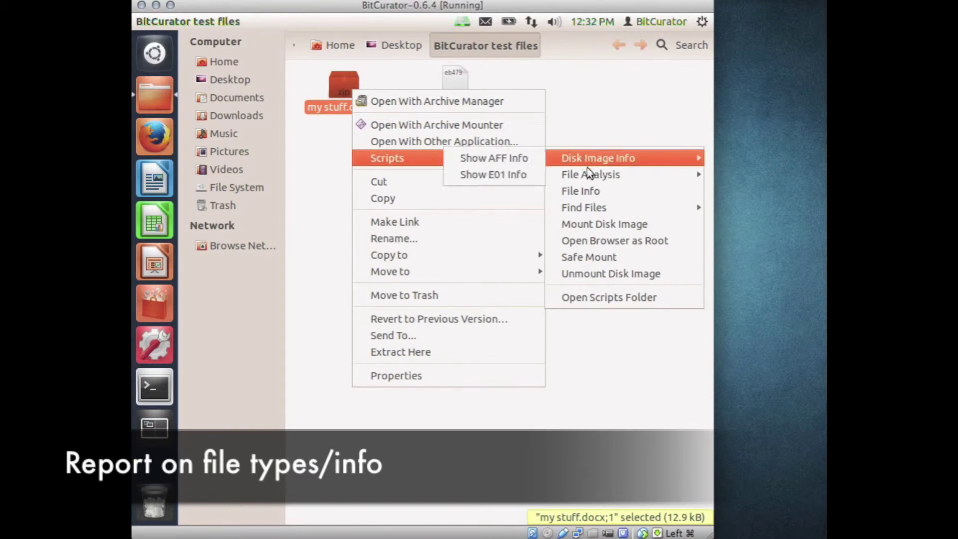
pyautogui.click(589, 192)
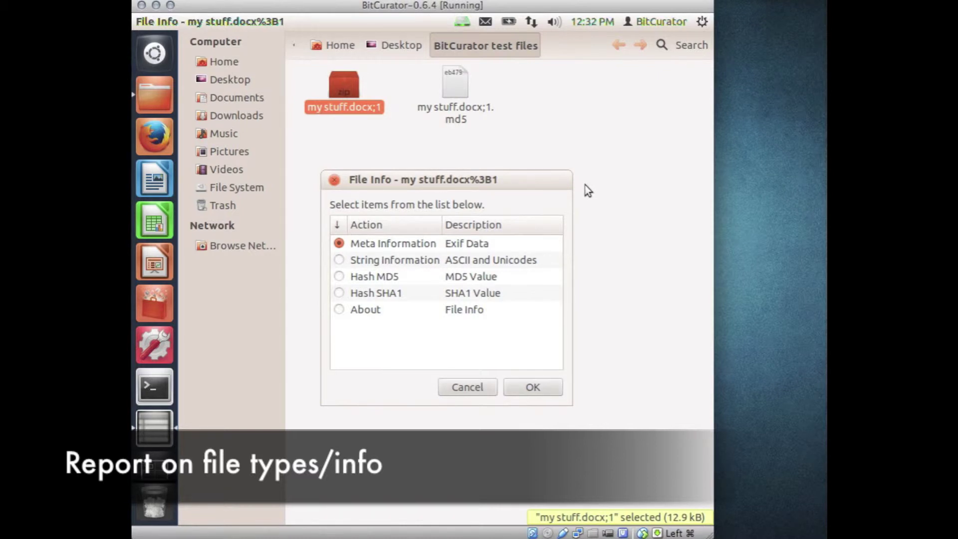
pyautogui.click(339, 310)
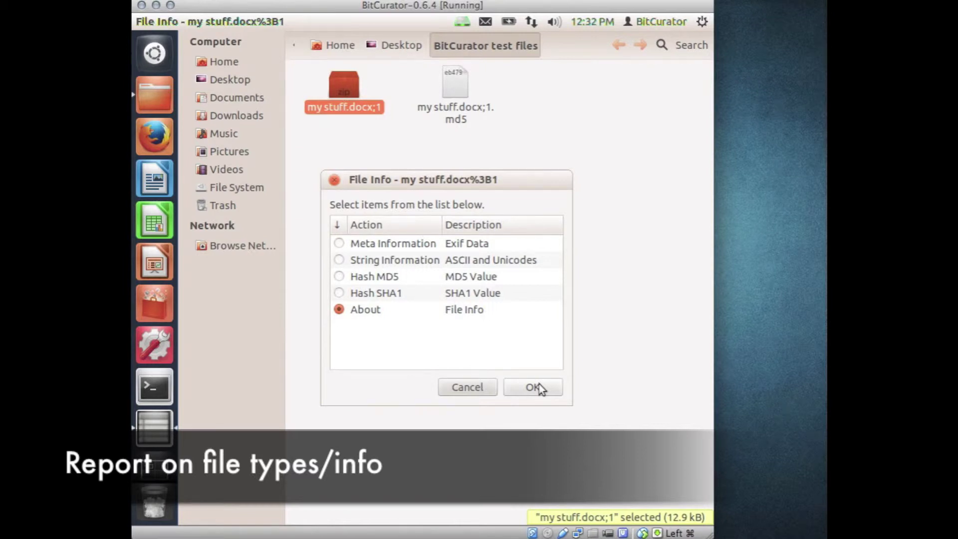
pyautogui.click(485, 387)
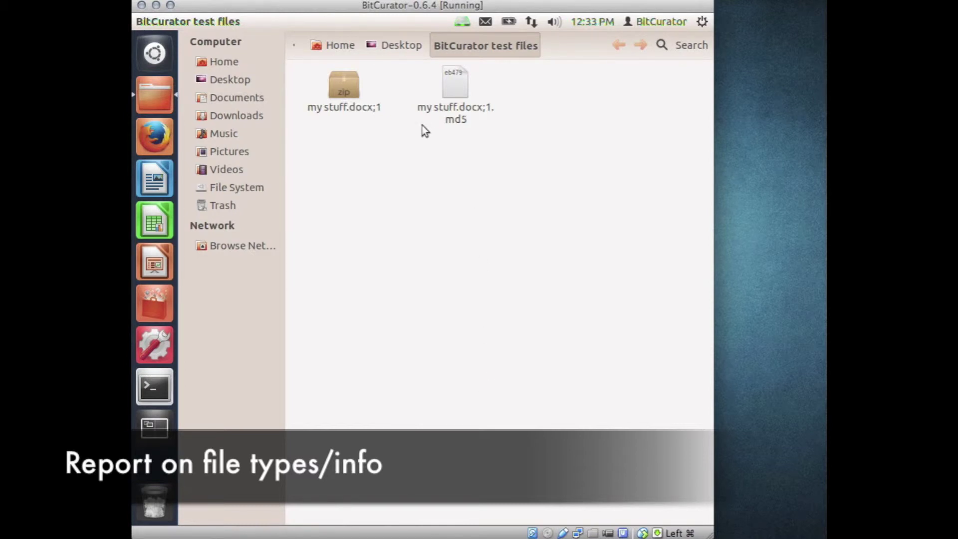
pyautogui.click(355, 98)
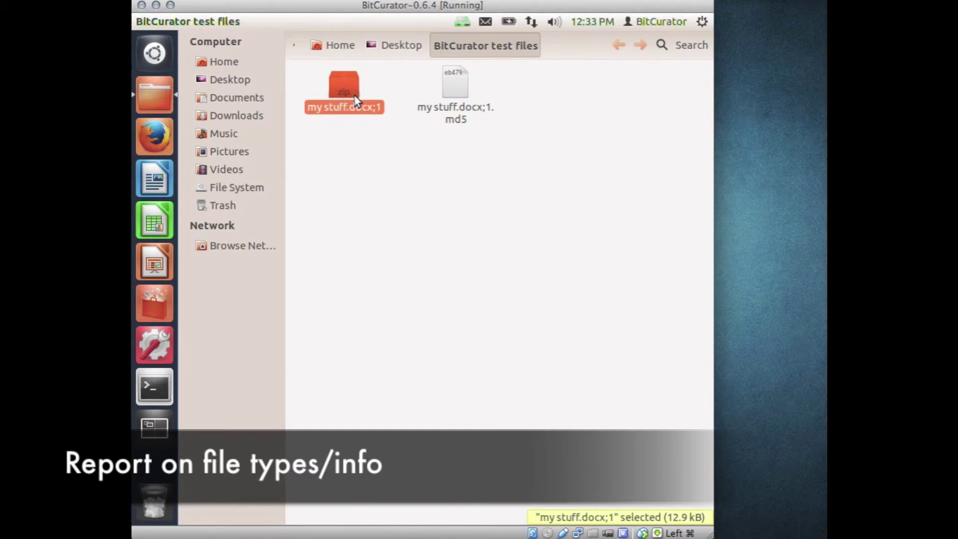
pyautogui.rightClick(355, 97)
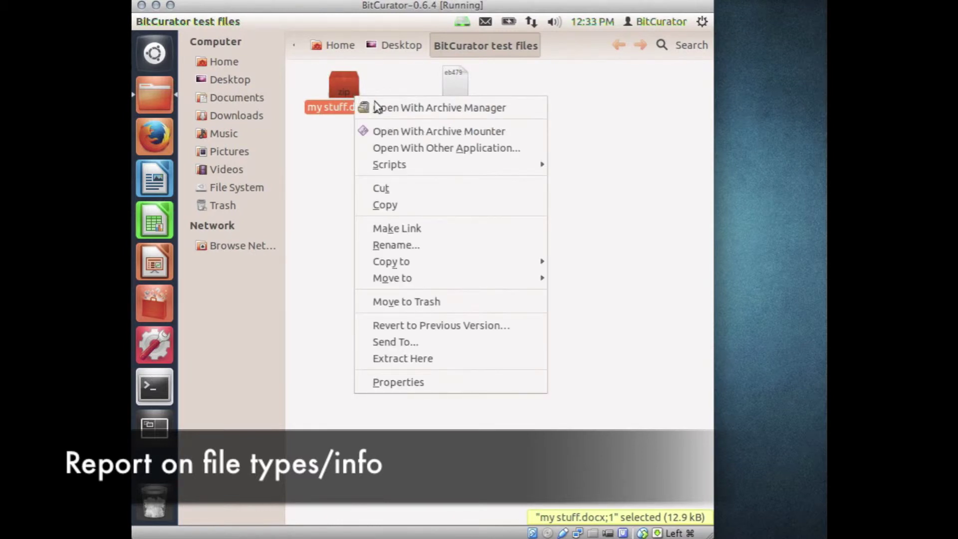
pyautogui.moveTo(449, 169)
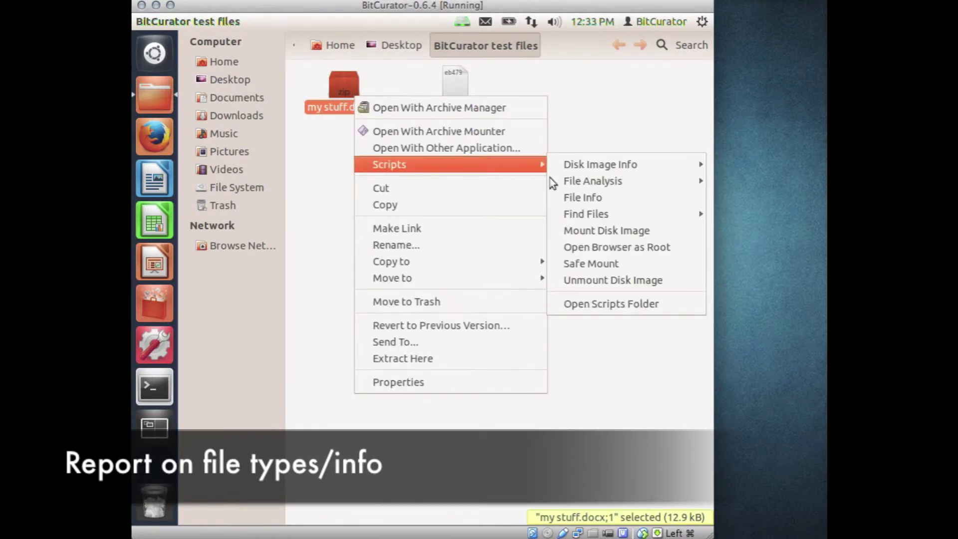
pyautogui.moveTo(558, 186)
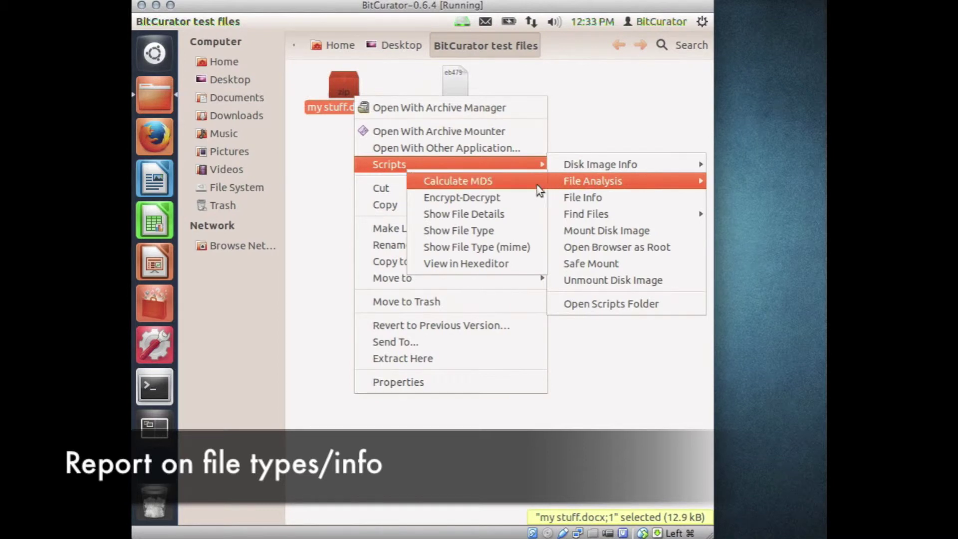
pyautogui.click(513, 214)
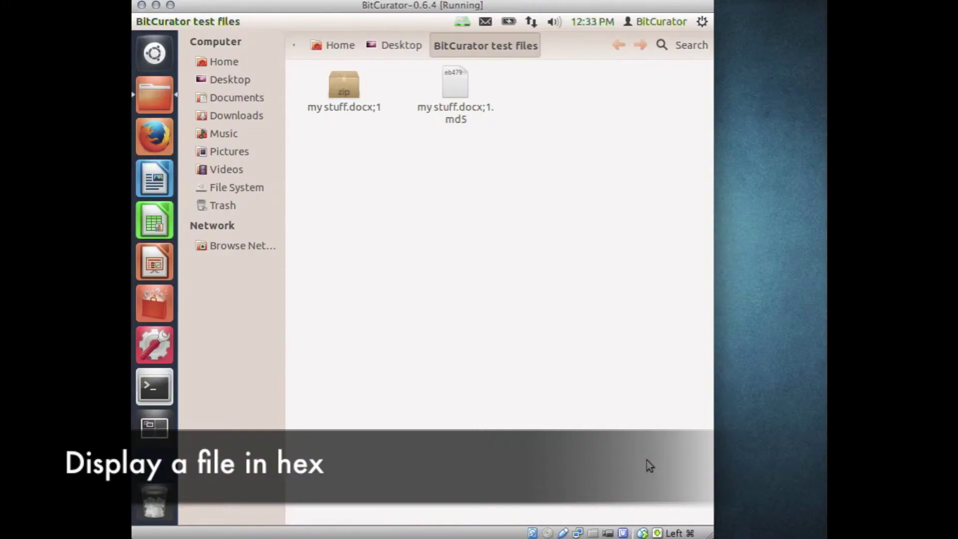
# - View my stuff.docx;1's raw bytes in the hex editor with the File Analysis script
pyautogui.click(354, 81)
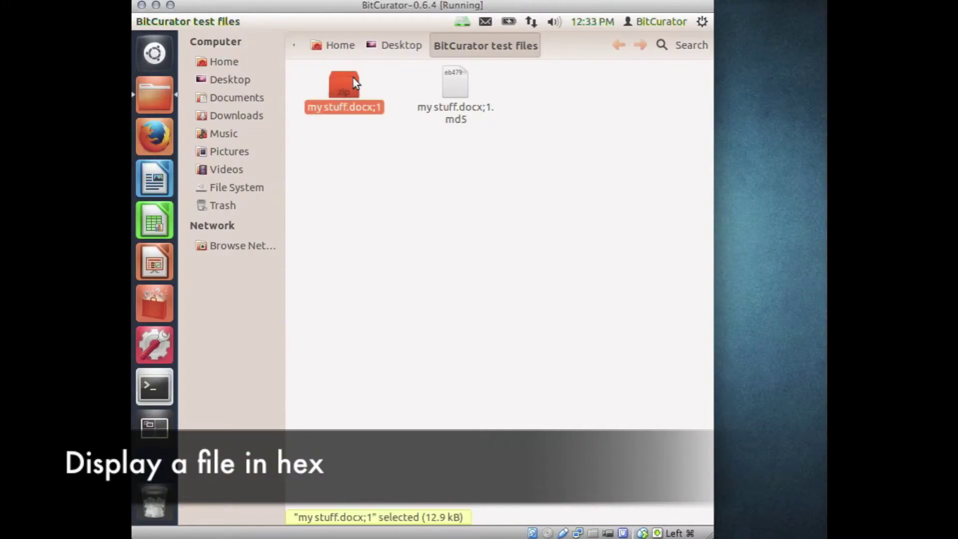
pyautogui.rightClick(353, 80)
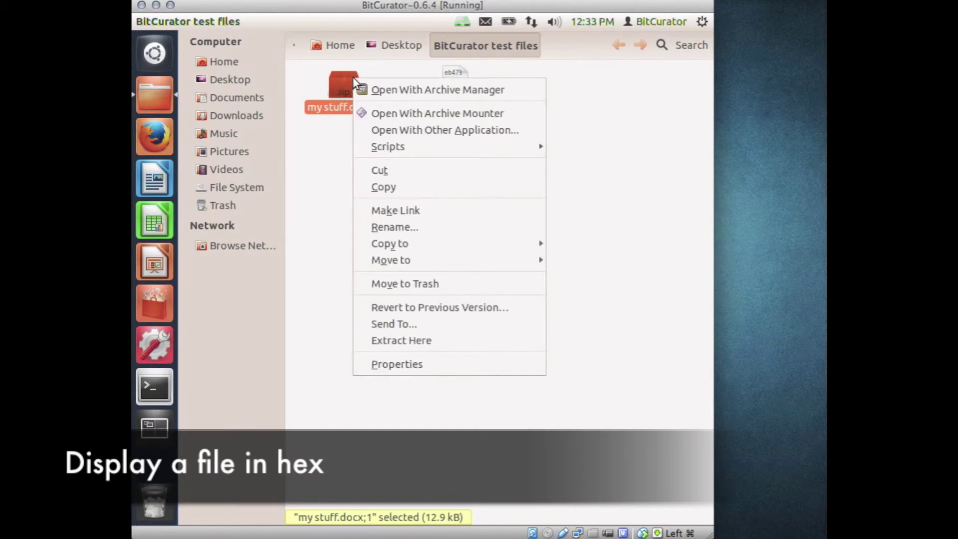
pyautogui.moveTo(422, 144)
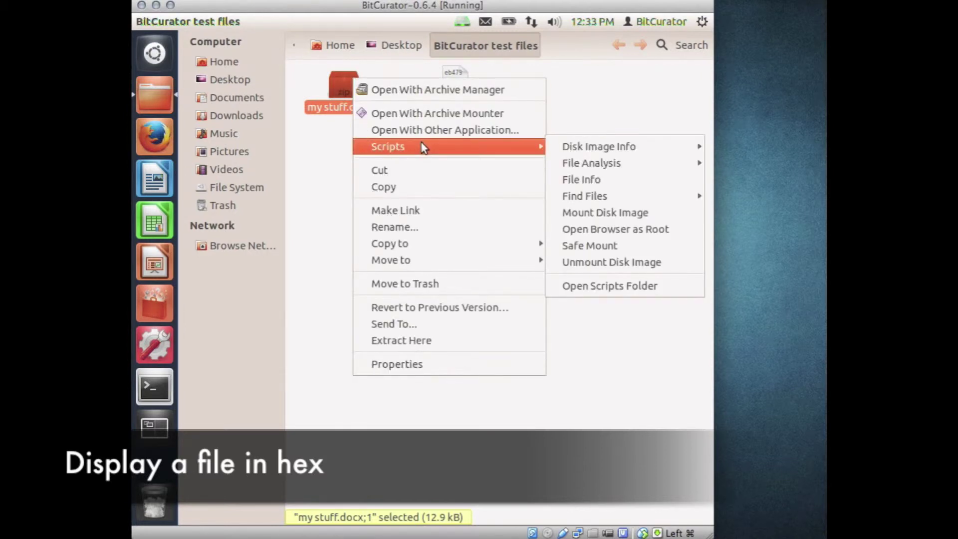
pyautogui.moveTo(583, 174)
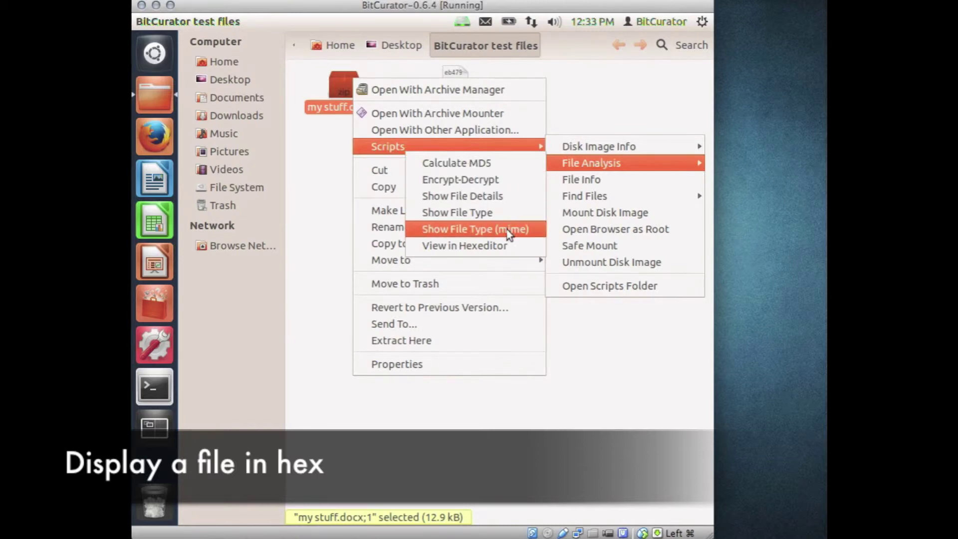
pyautogui.click(503, 245)
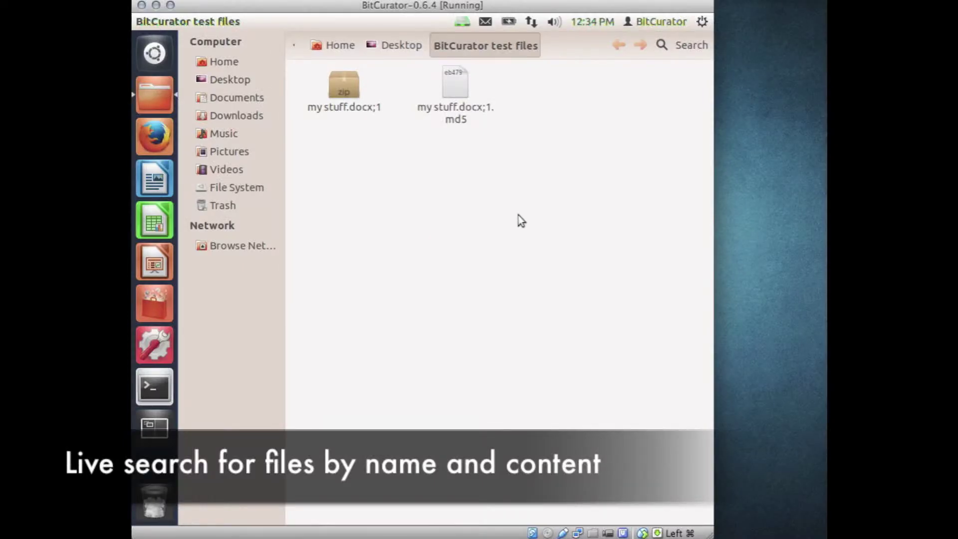
# - Run the Find Files > Find by Name script on the BitCurator test files folder
pyautogui.rightClick(445, 216)
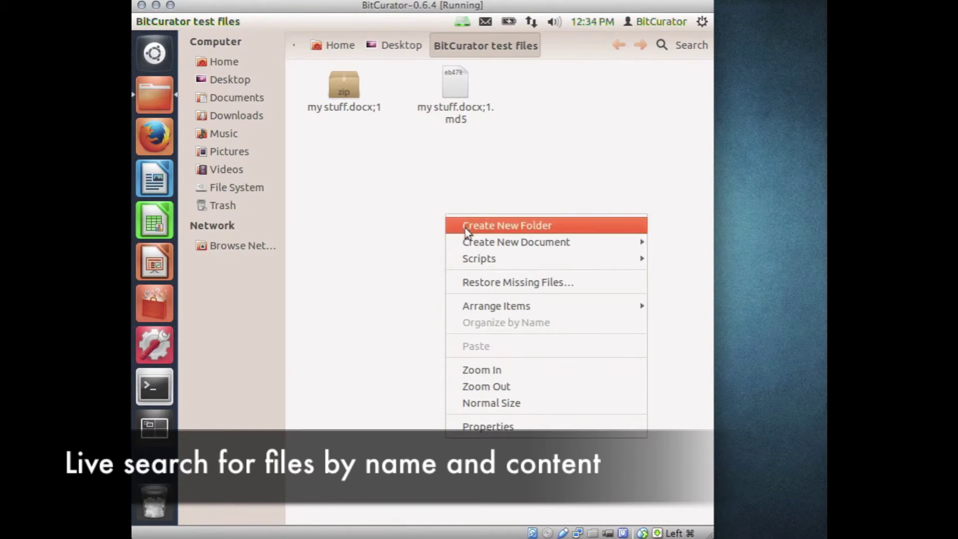
pyautogui.moveTo(465, 260)
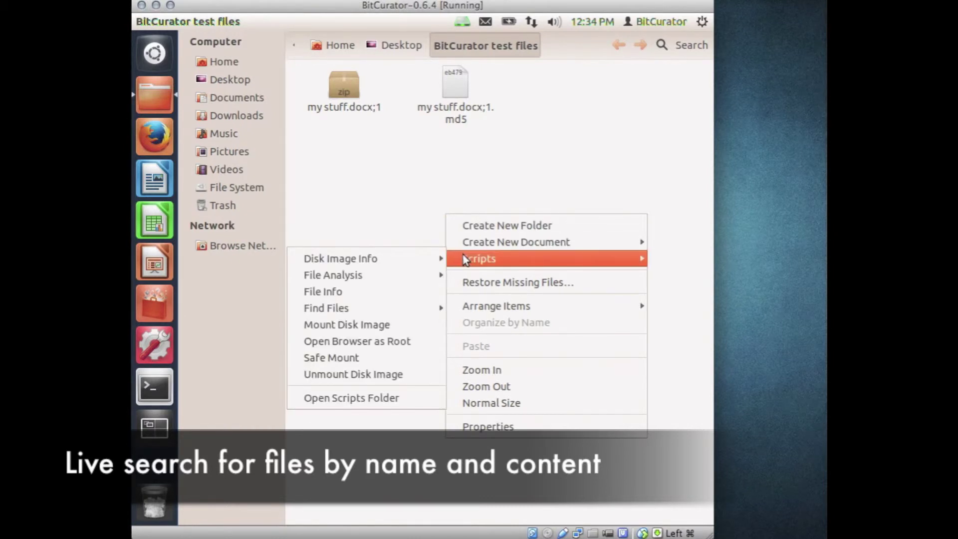
pyautogui.moveTo(398, 301)
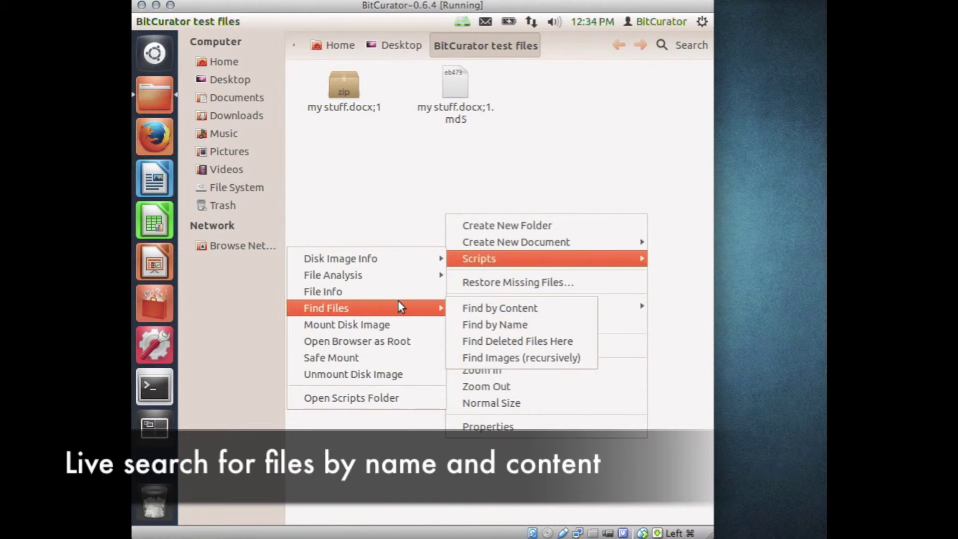
pyautogui.click(496, 325)
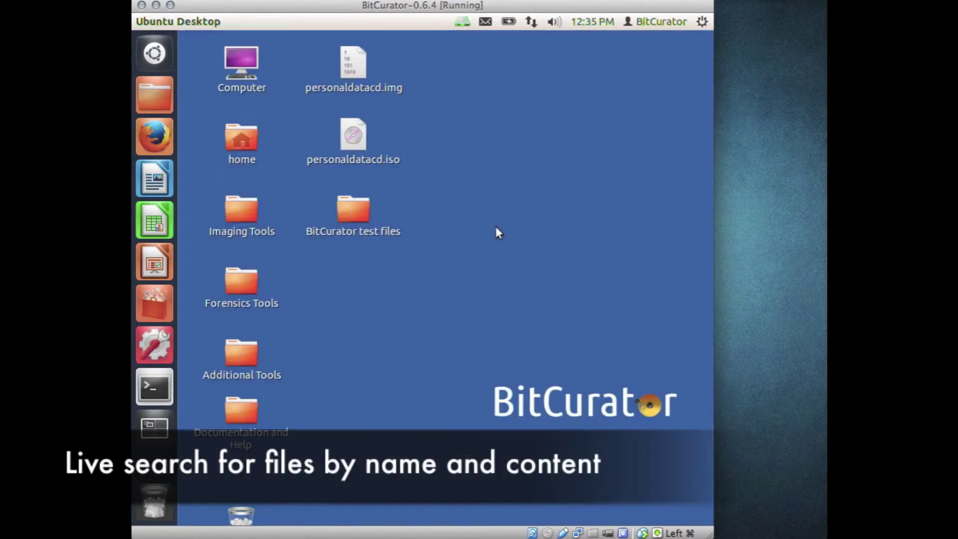
# - Open the Home folder and run the Find Images (recursively) script on it
pyautogui.click(143, 86)
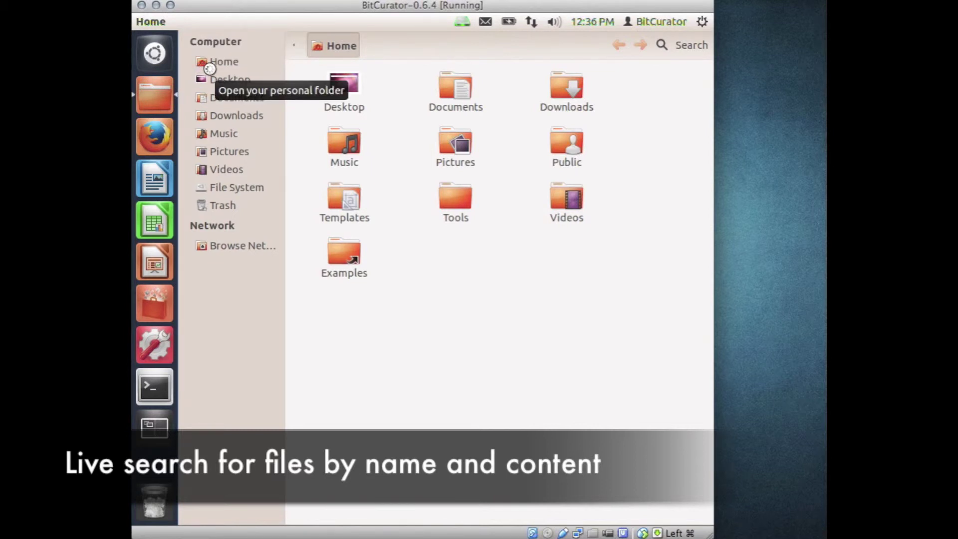
pyautogui.rightClick(528, 322)
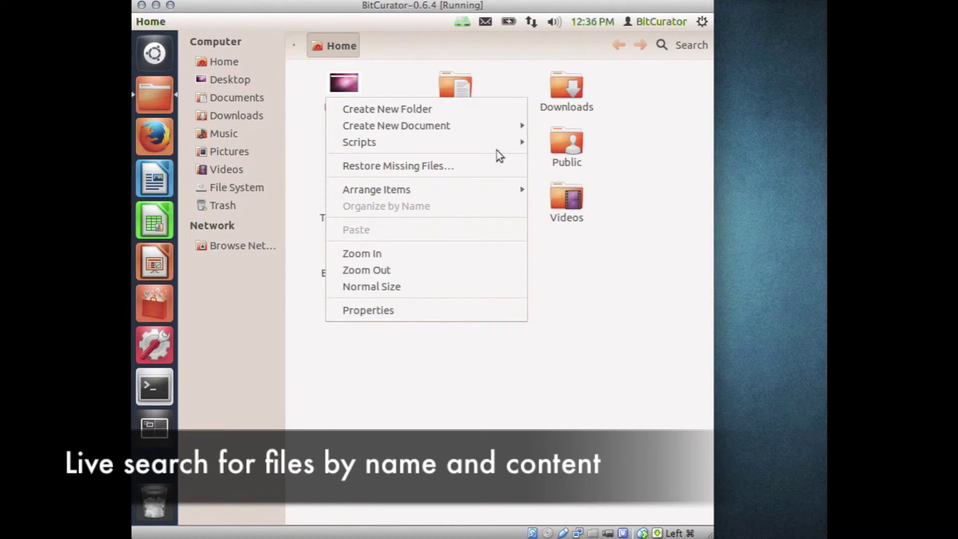
pyautogui.moveTo(498, 148)
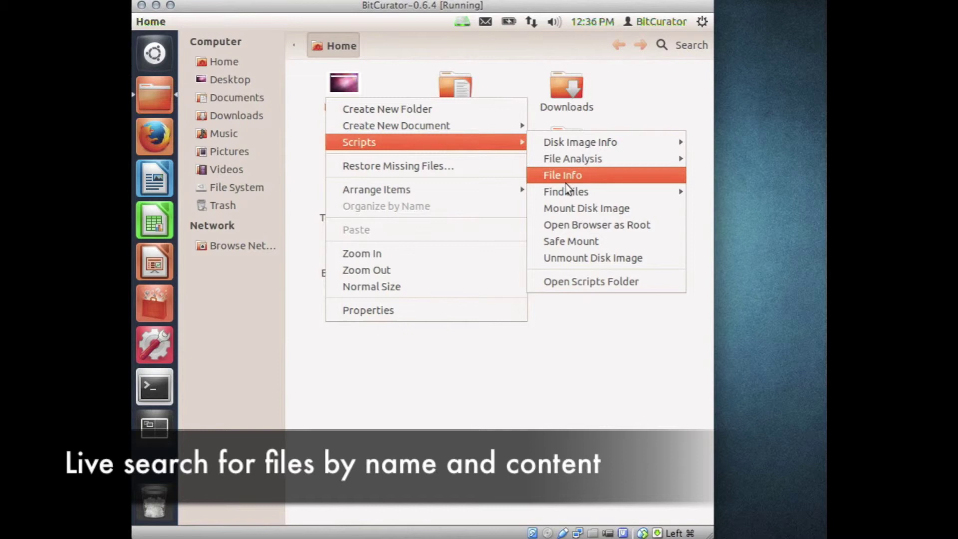
pyautogui.moveTo(567, 193)
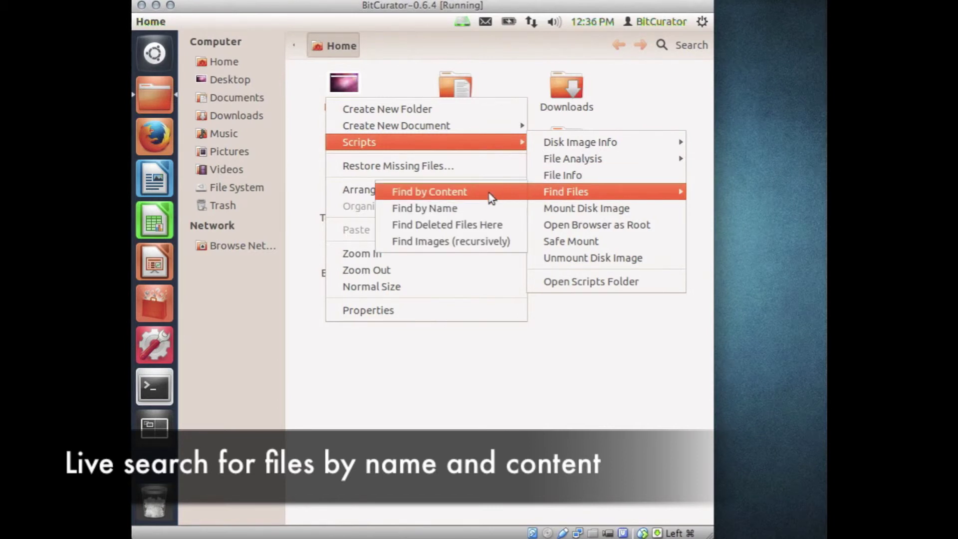
pyautogui.click(478, 243)
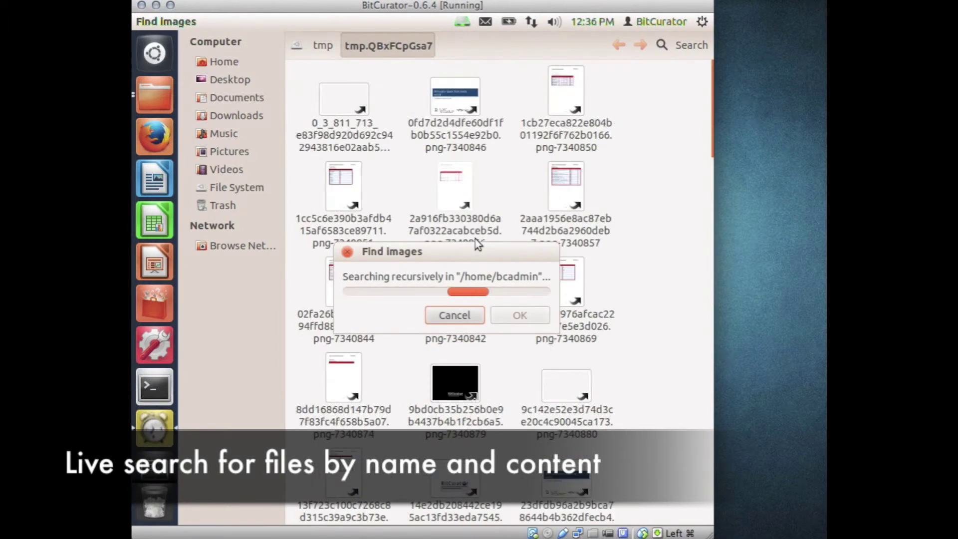
# - Cancel the running image search and keep the temporary results directory
pyautogui.click(477, 315)
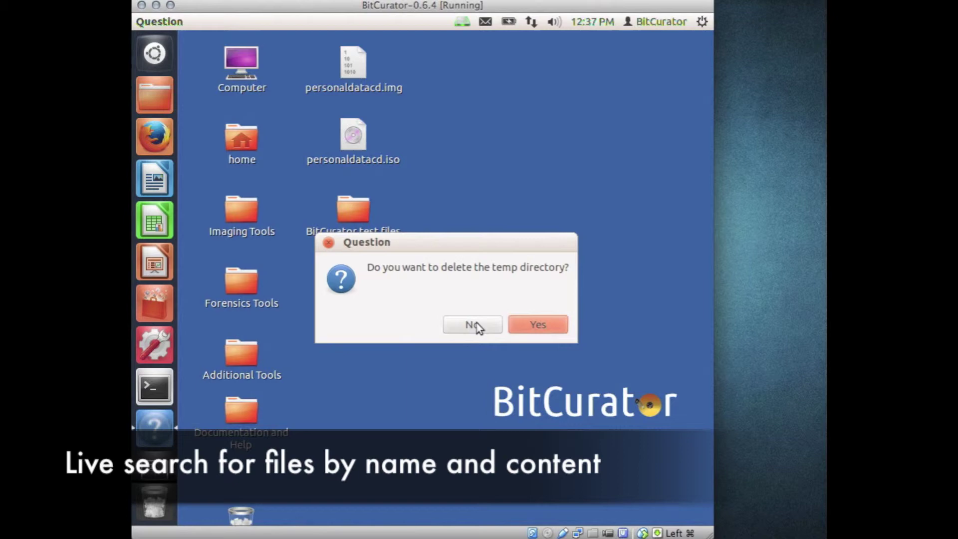
pyautogui.click(473, 324)
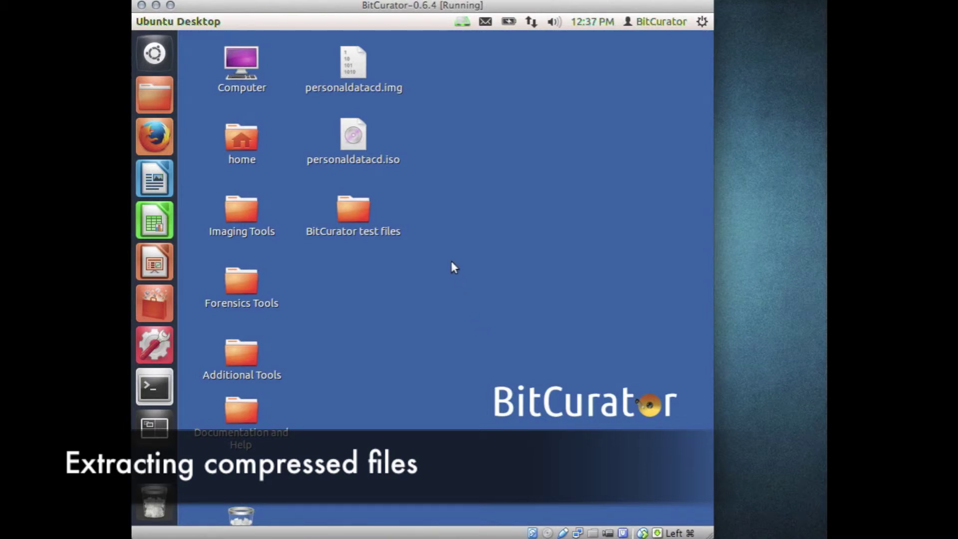
# - Open the BitCurator test files folder and open my stuff.docx;1 in Archive Manager
pyautogui.doubleClick(359, 209)
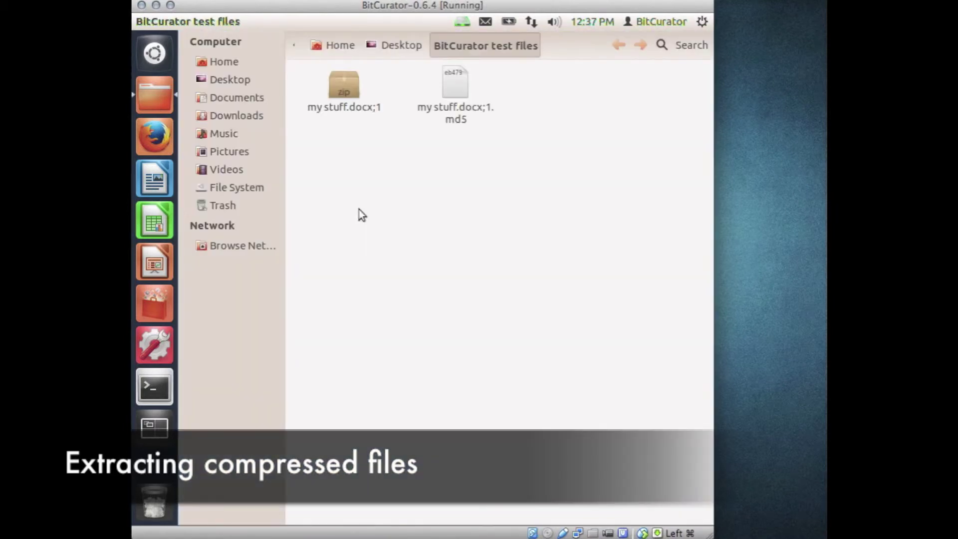
pyautogui.rightClick(345, 93)
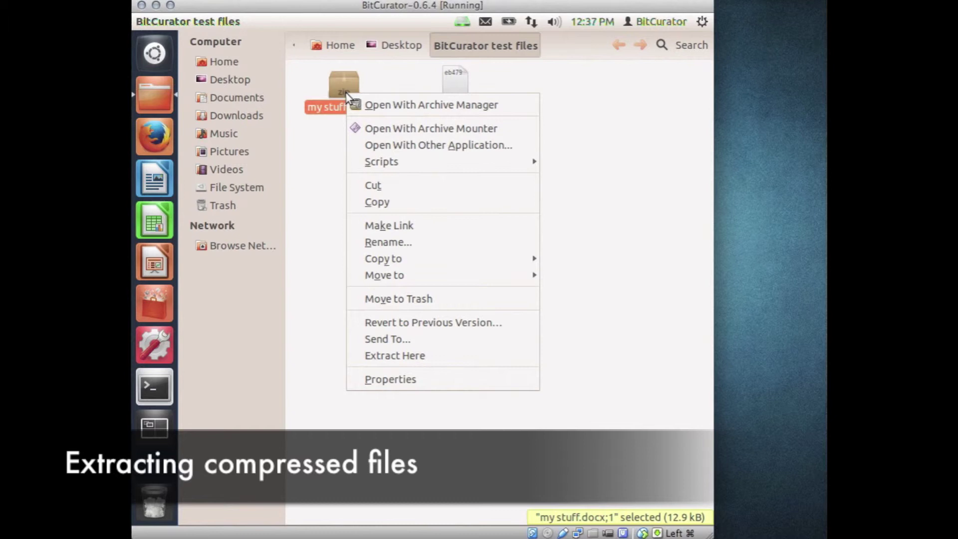
pyautogui.click(360, 104)
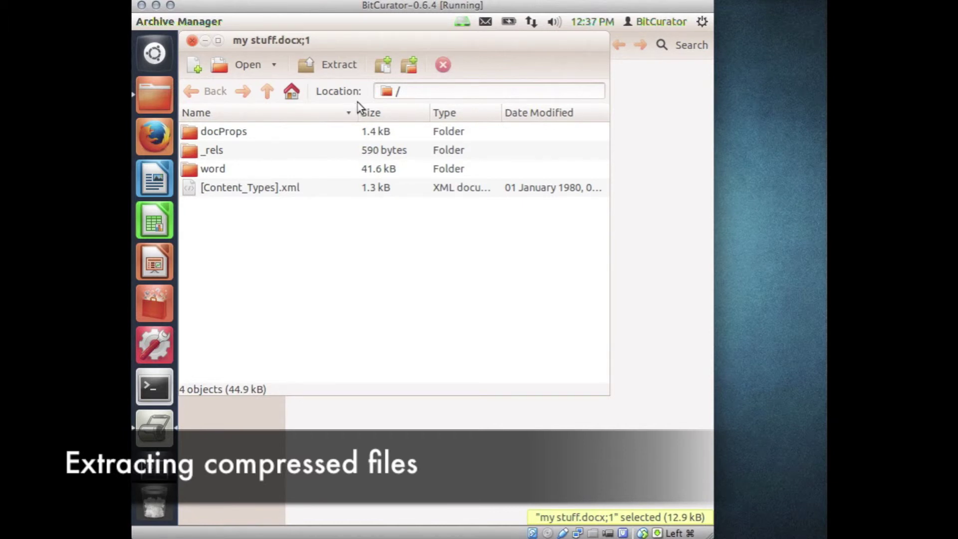
# - Extract all of my stuff.docx;1's contents to the Desktop and show the extracted files
pyautogui.click(342, 71)
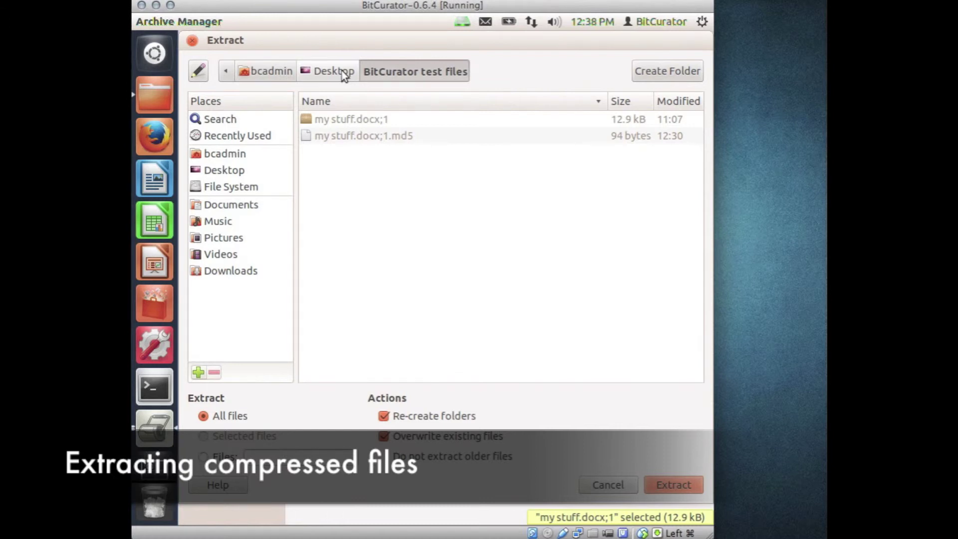
pyautogui.click(239, 170)
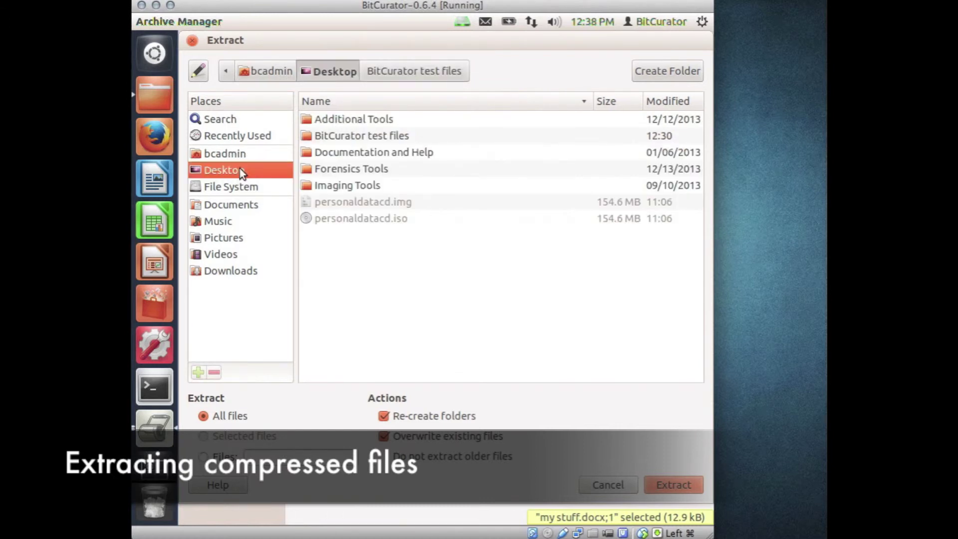
pyautogui.click(654, 487)
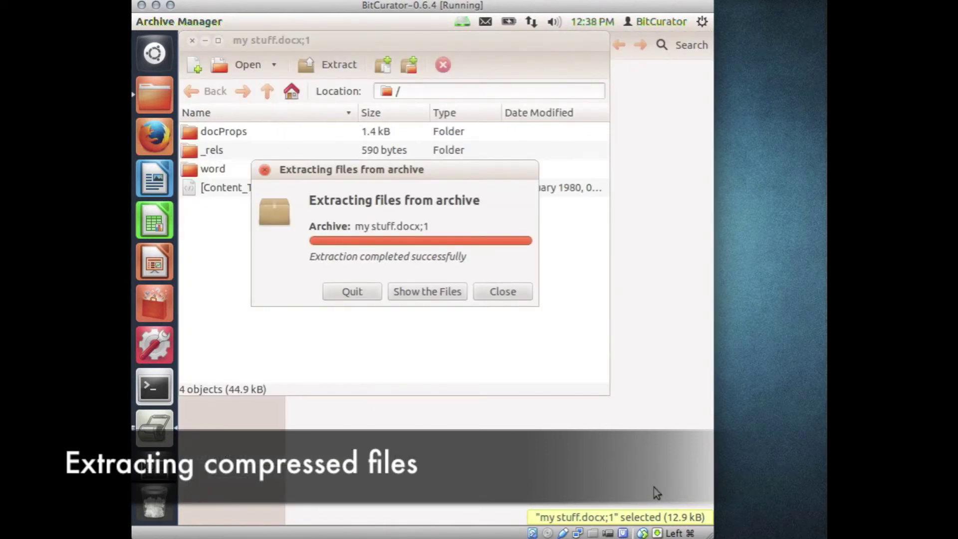
pyautogui.click(449, 287)
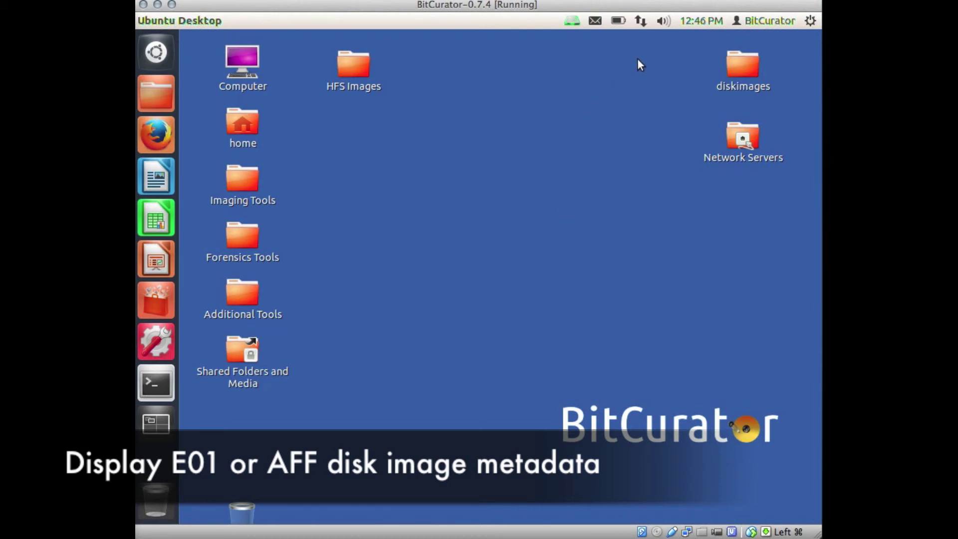
# - Open the diskimages folder and bring up the Disk Image Info scripts for testdiskimage.E01
pyautogui.doubleClick(739, 58)
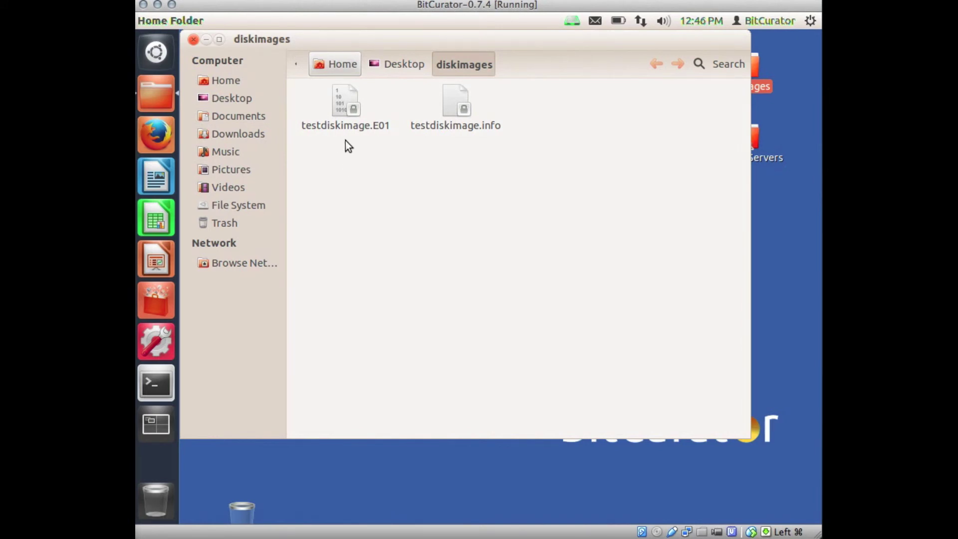
pyautogui.rightClick(343, 103)
pyautogui.moveTo(391, 148)
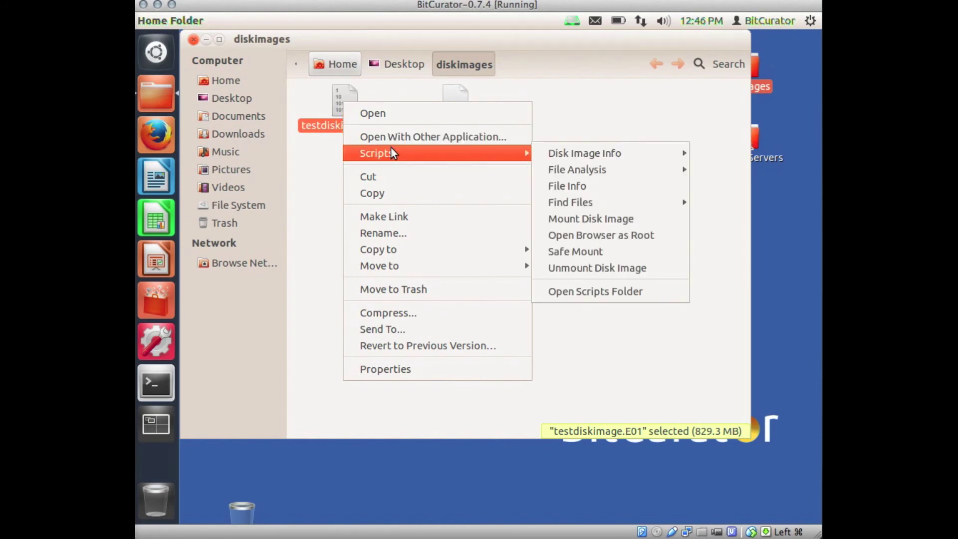
pyautogui.moveTo(550, 153)
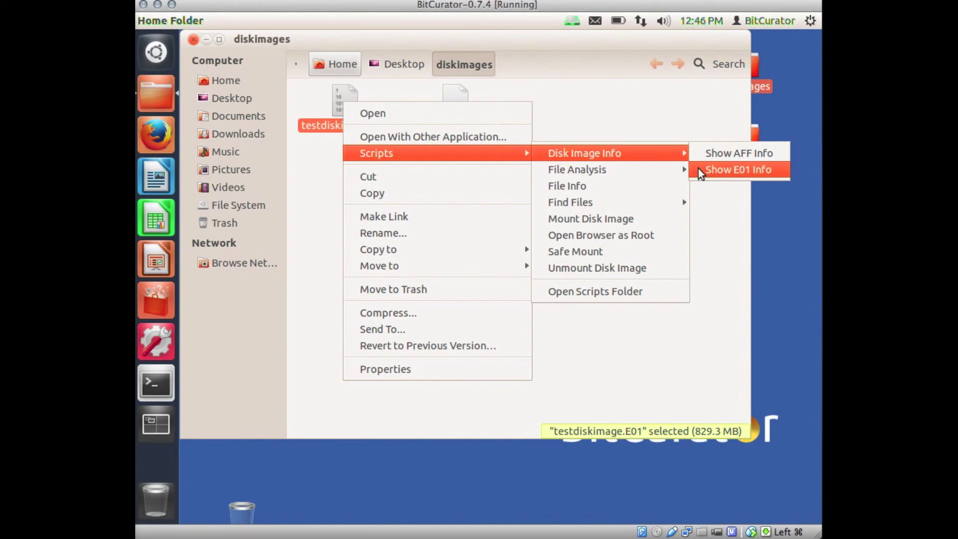
# - Show the E01 Info report for testdiskimage.E01
pyautogui.click(710, 171)
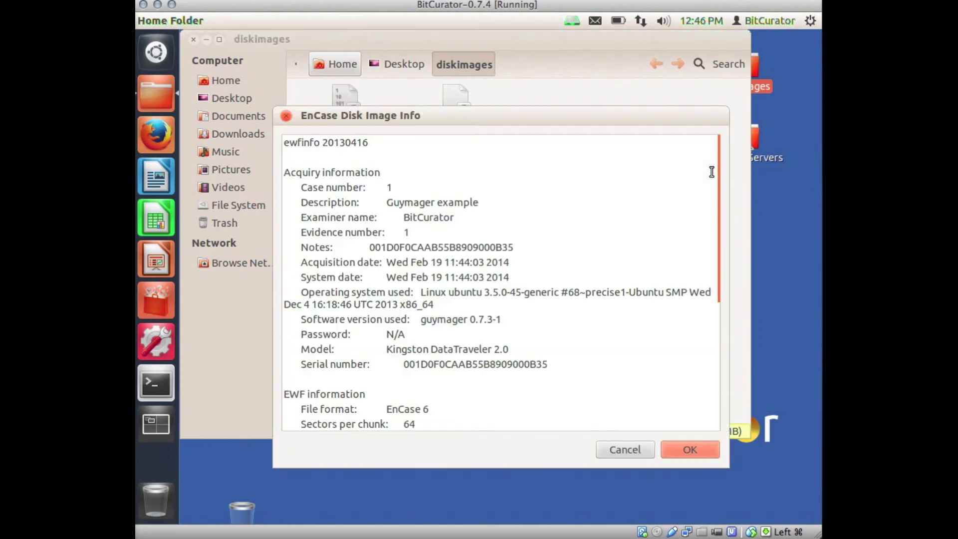